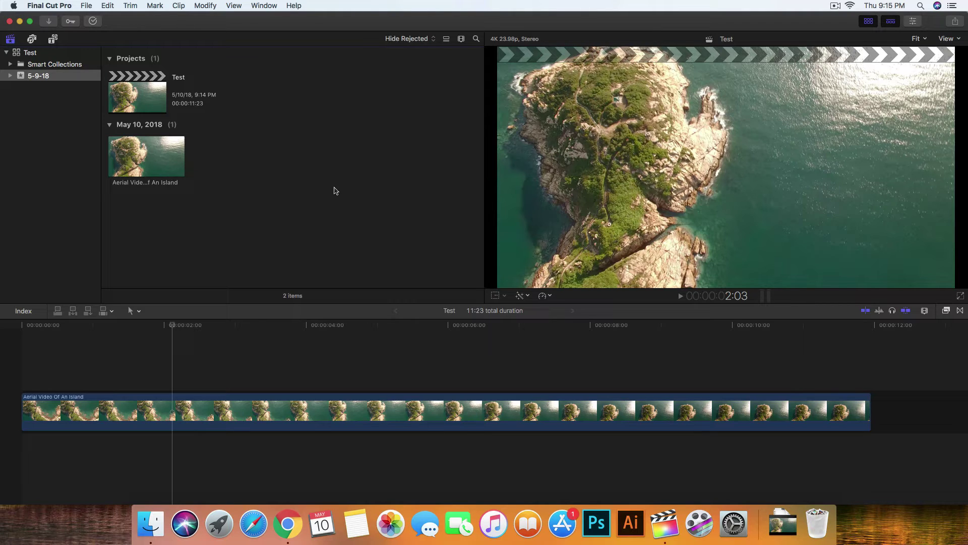
Step: Place the playhead near 4:00 and select the entire Aerial Video Of An Island clip
left_click(319, 327)
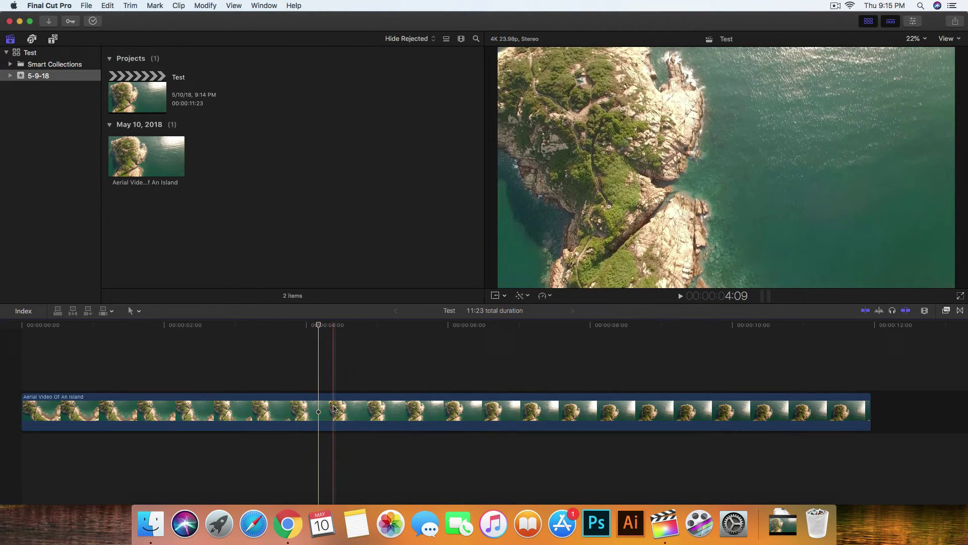
key("super+a")
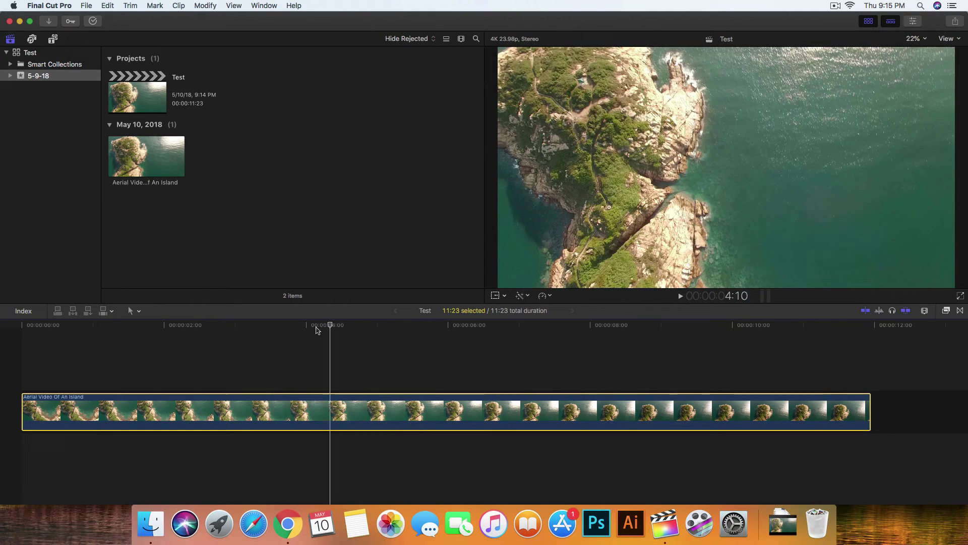
Step: Move the playhead to about 3:22 and select the Test library, Smart Collections and 5-9-18 event
left_click(303, 330)
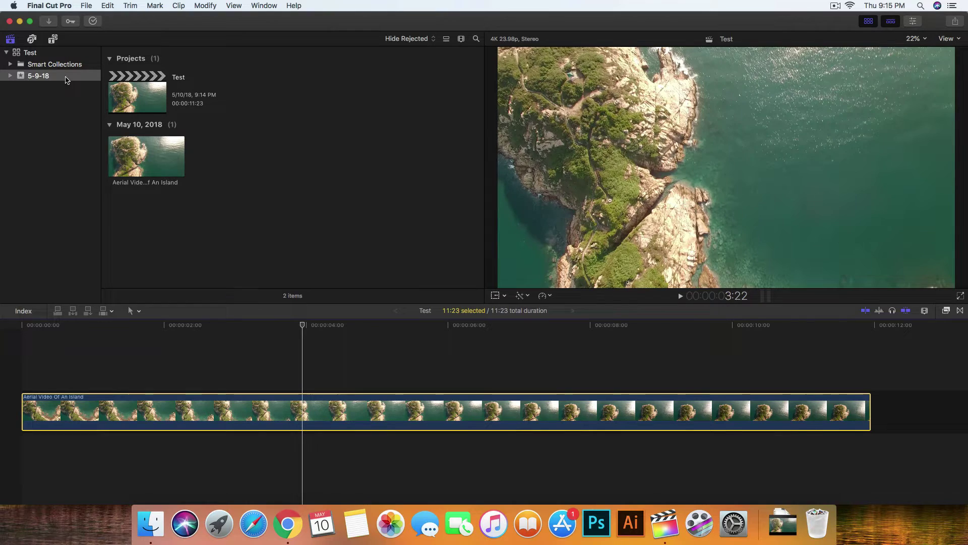
left_click(29, 56)
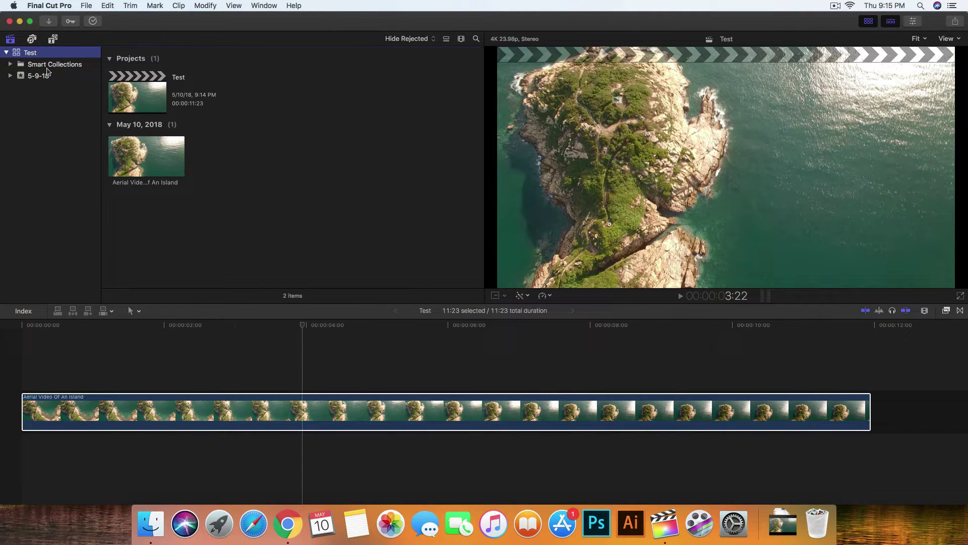
left_click(46, 68)
left_click(50, 76)
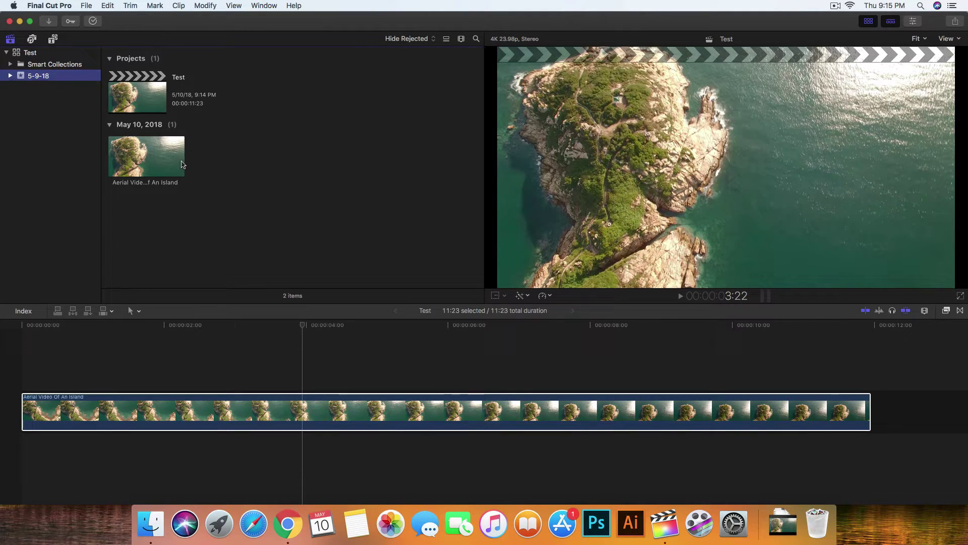
Step: Set the playhead to about 4:03, then bring Finder to the front
left_click(317, 310)
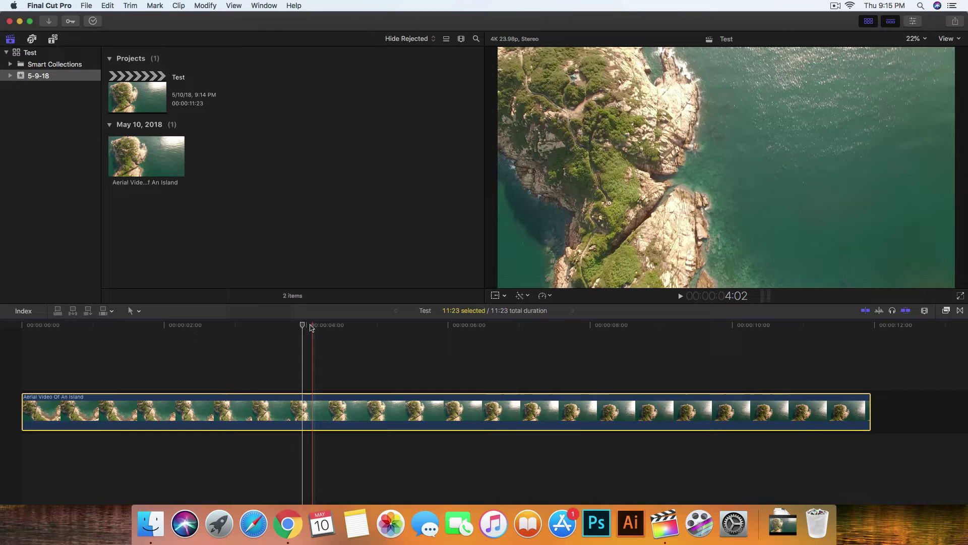
left_click(316, 326)
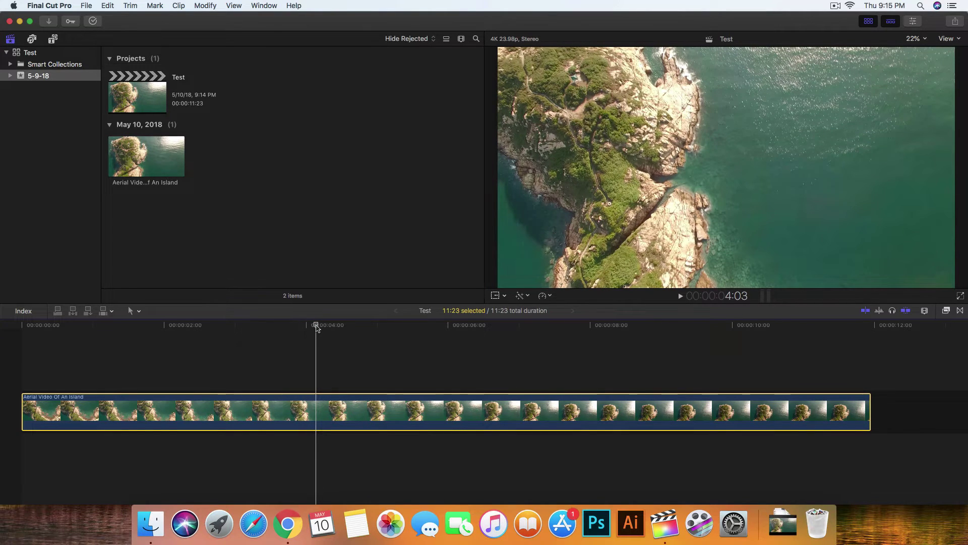
left_click(151, 522)
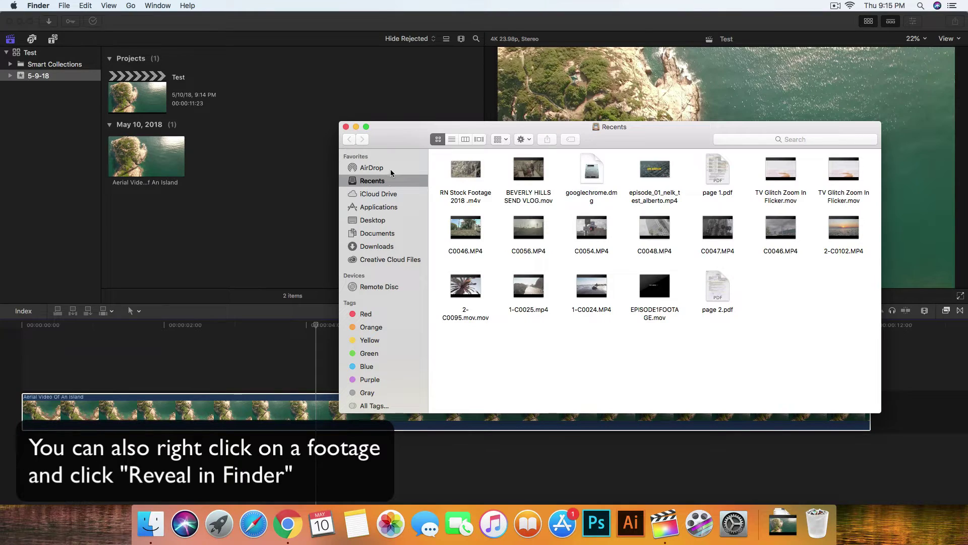
Step: Reposition the Finder window, reveal then dismiss the Go menu's Library entry, and jump Home
left_click_drag(393, 142, 248, 119)
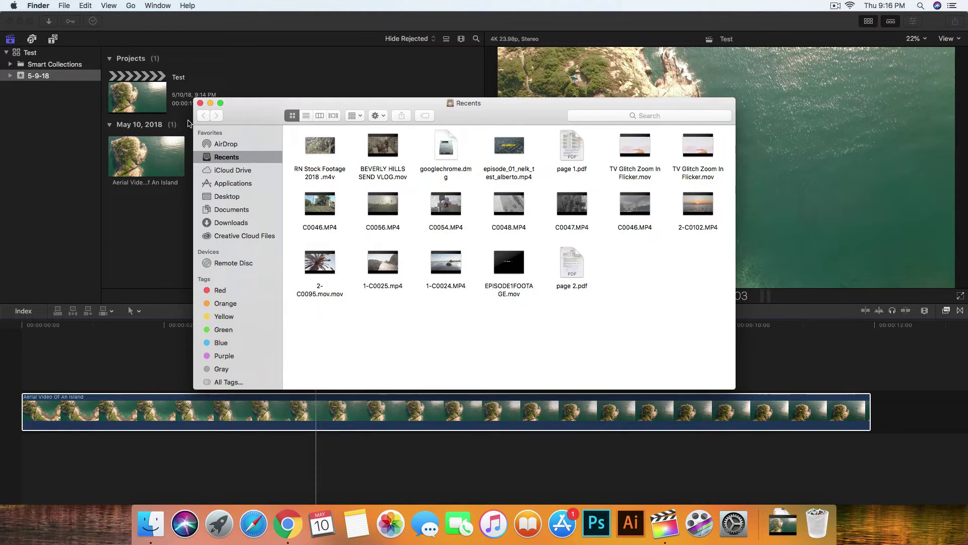
left_click(130, 5)
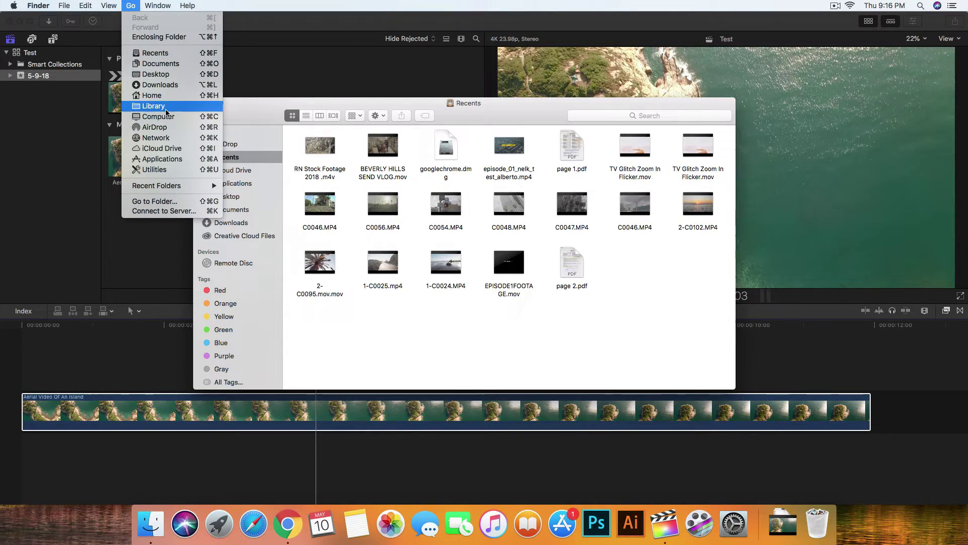
key("alt")
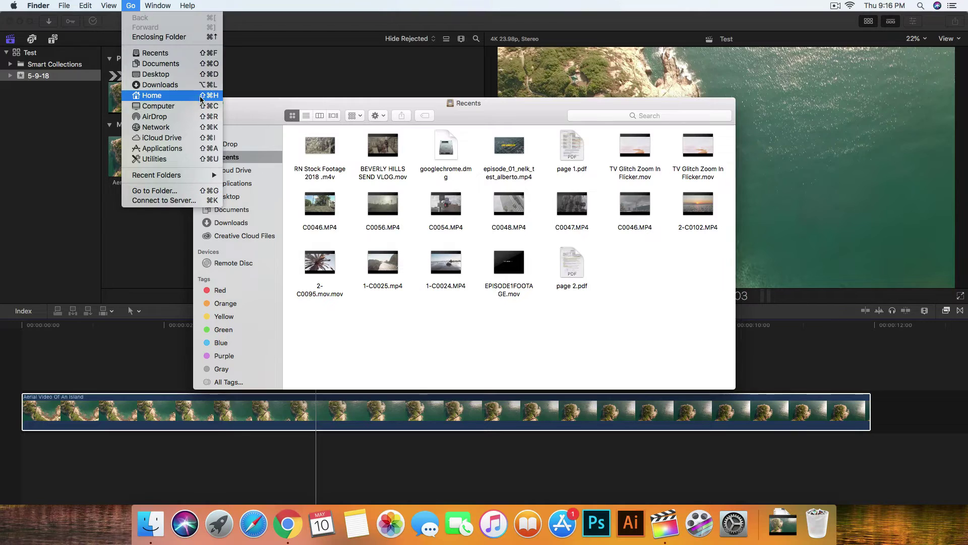
key("Escape")
key("shift+super+h")
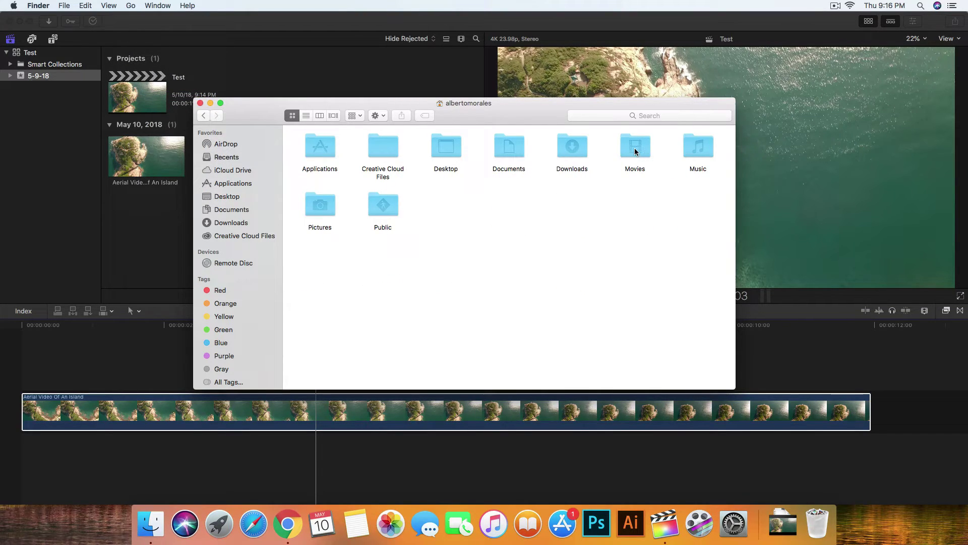
Step: Add Movies to the Favorites sidebar, open it, and select the Test library
left_click_drag(634, 147, 243, 231)
left_click(217, 236)
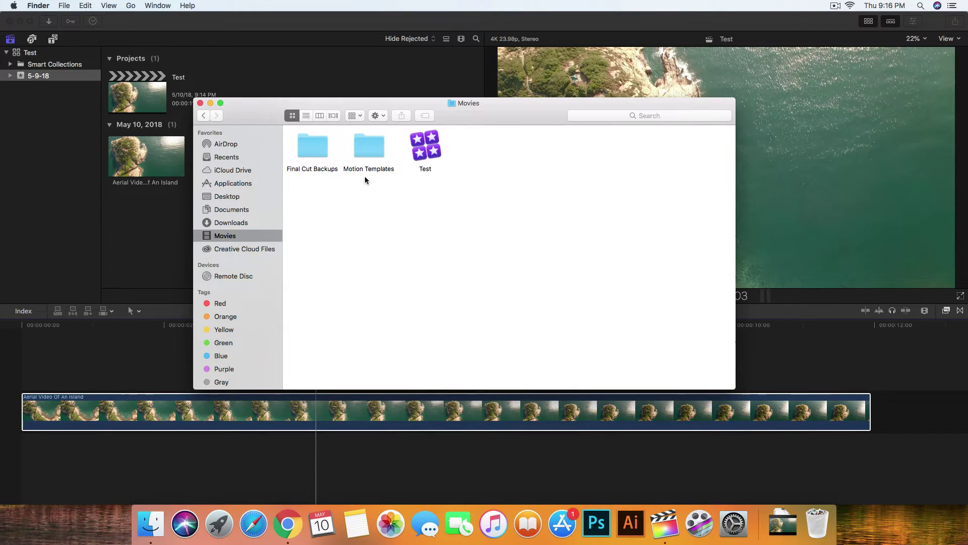
left_click_drag(477, 106, 481, 133)
left_click(433, 183)
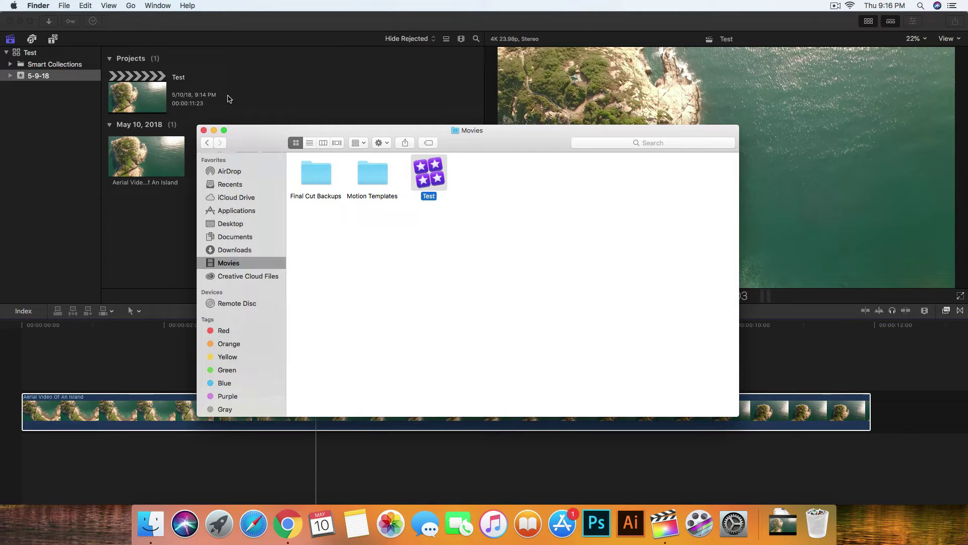
left_click_drag(272, 135, 386, 135)
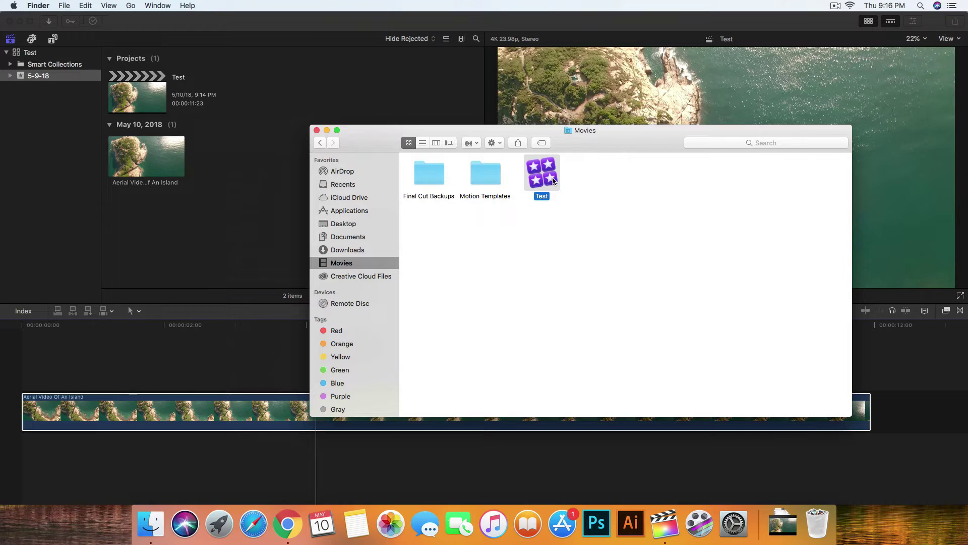
Step: Show the package contents of the Test library and shift its window left
right_click(538, 179)
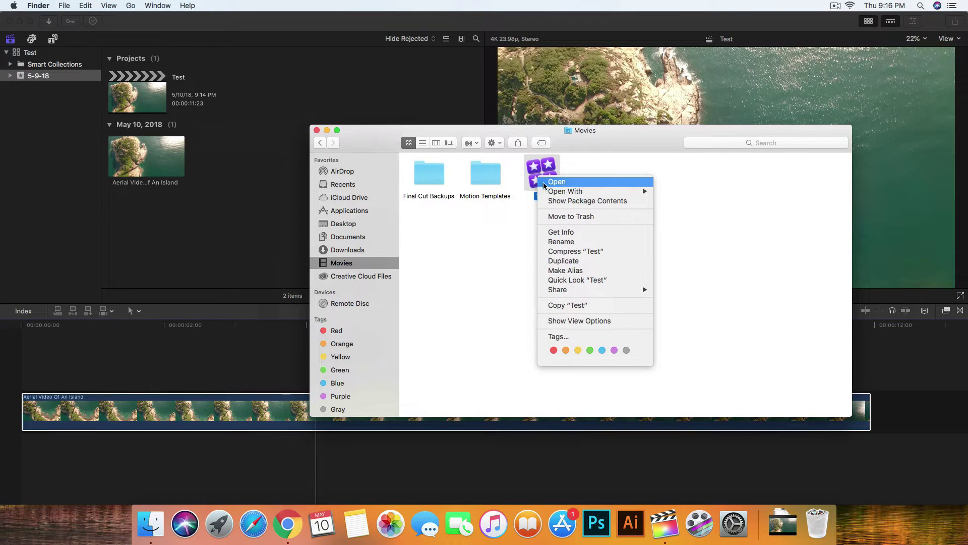
left_click(575, 201)
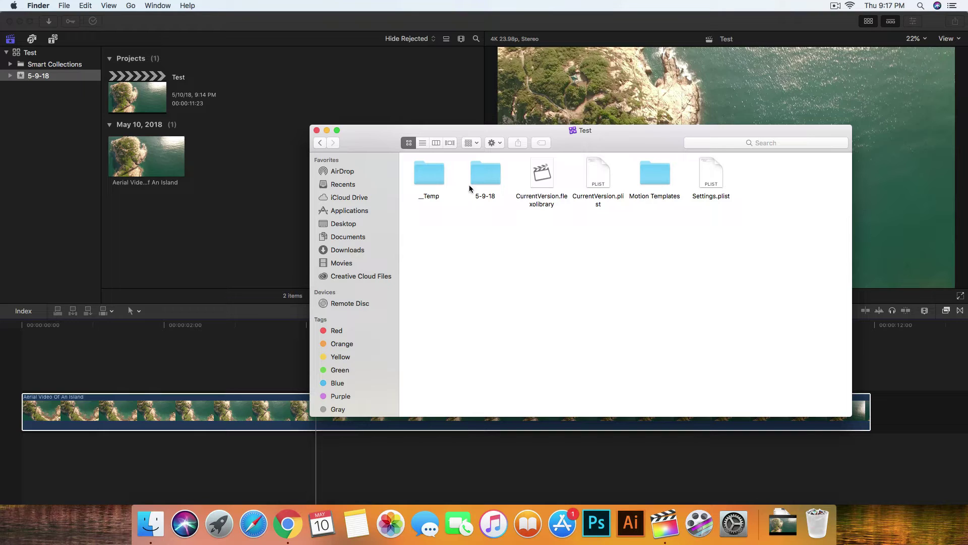
left_click_drag(591, 142, 520, 135)
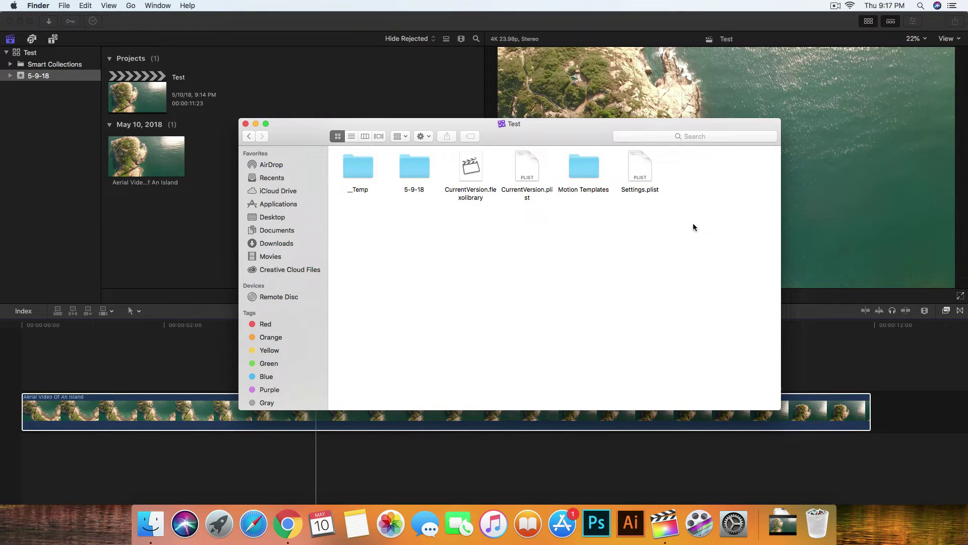
Step: Select and deselect items in the package, then open the 5-9-18 event folder
left_click_drag(695, 230, 375, 188)
left_click(381, 214)
left_click(416, 167)
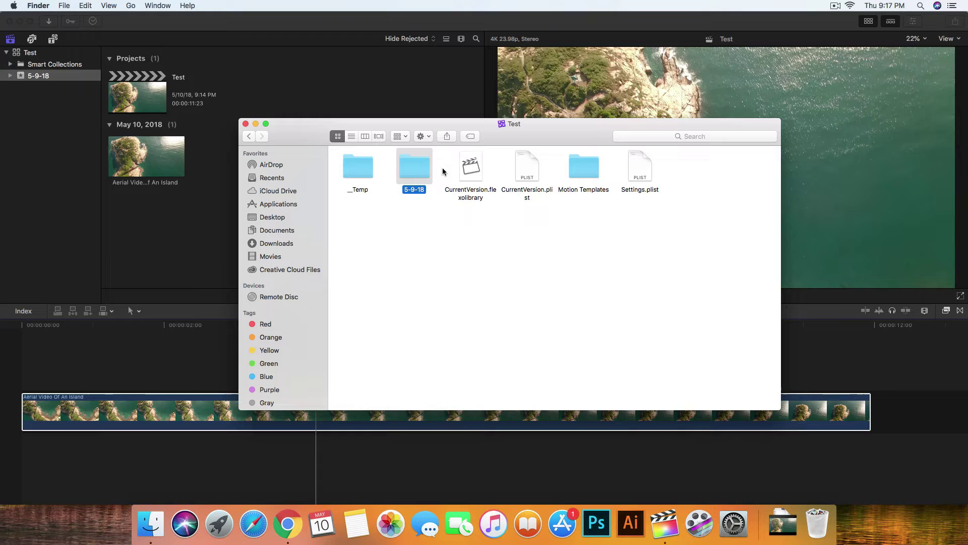
left_click(584, 170)
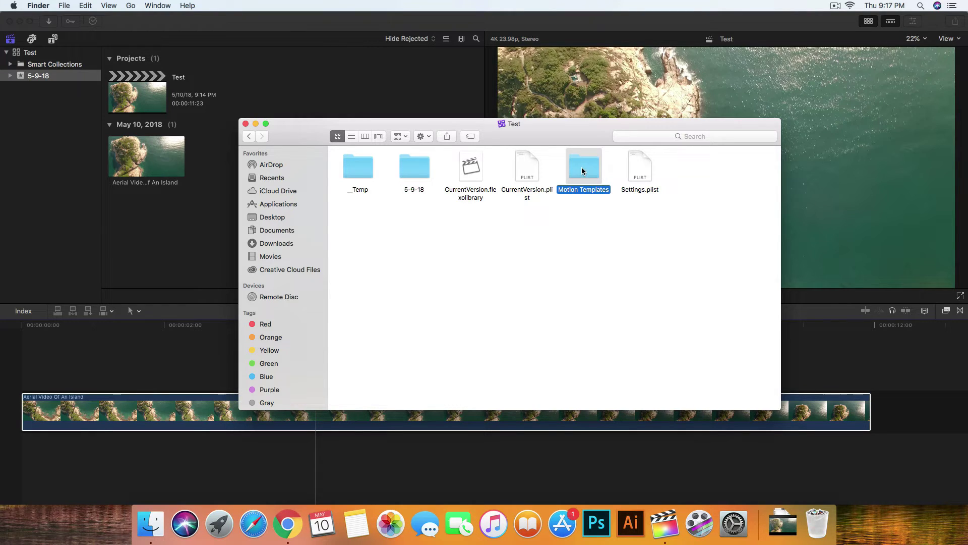
left_click(419, 211)
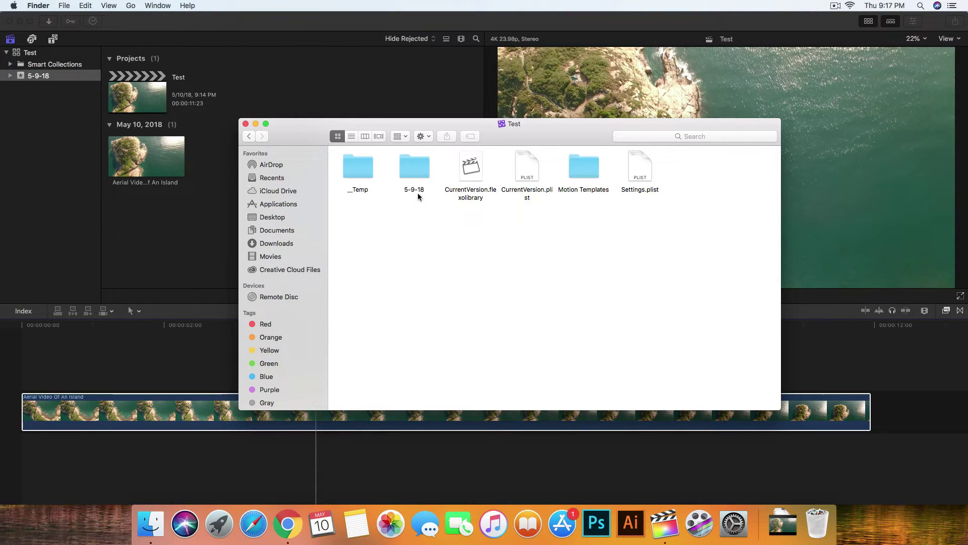
double_click(411, 164)
left_click_drag(498, 131, 492, 140)
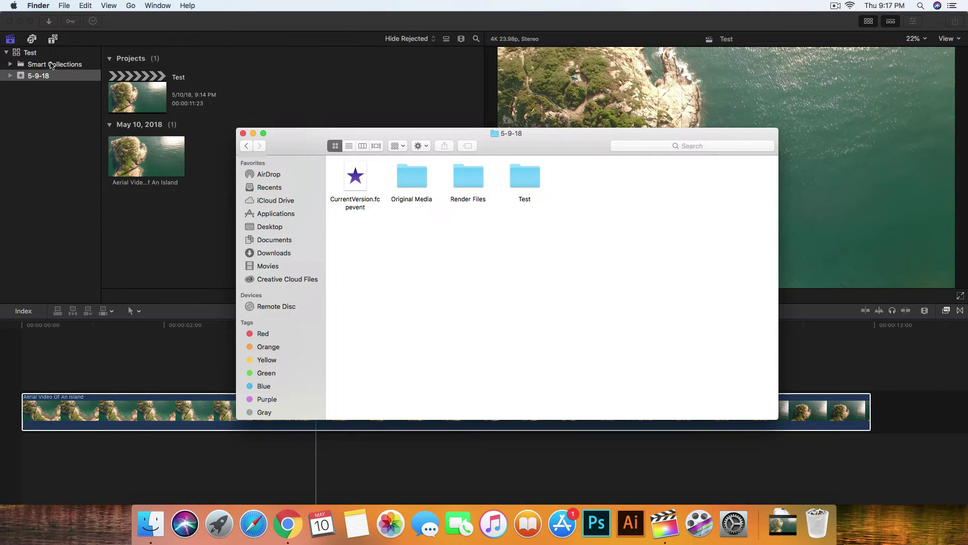
Step: Select the event's folders in turn, open Test, and return to 5-9-18
left_click(414, 180)
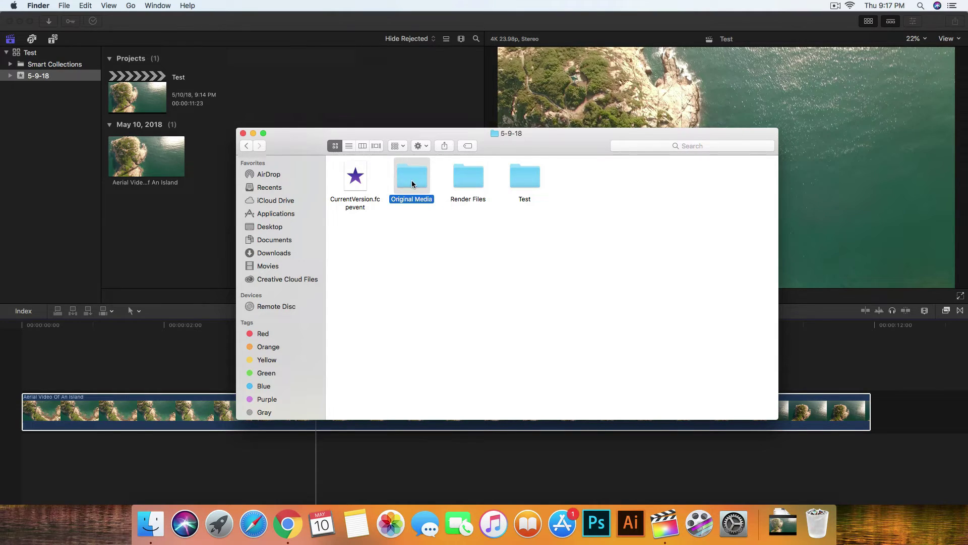
left_click(464, 177)
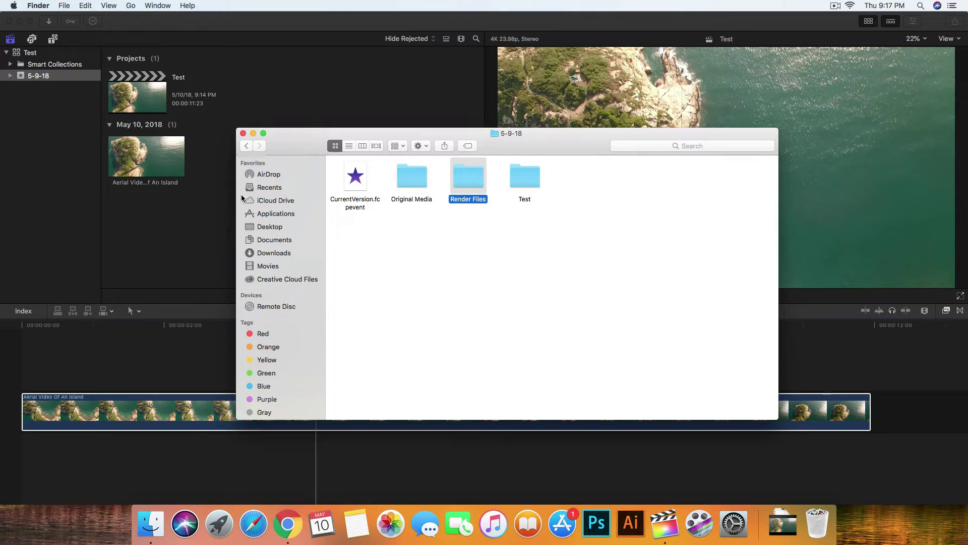
left_click(538, 177)
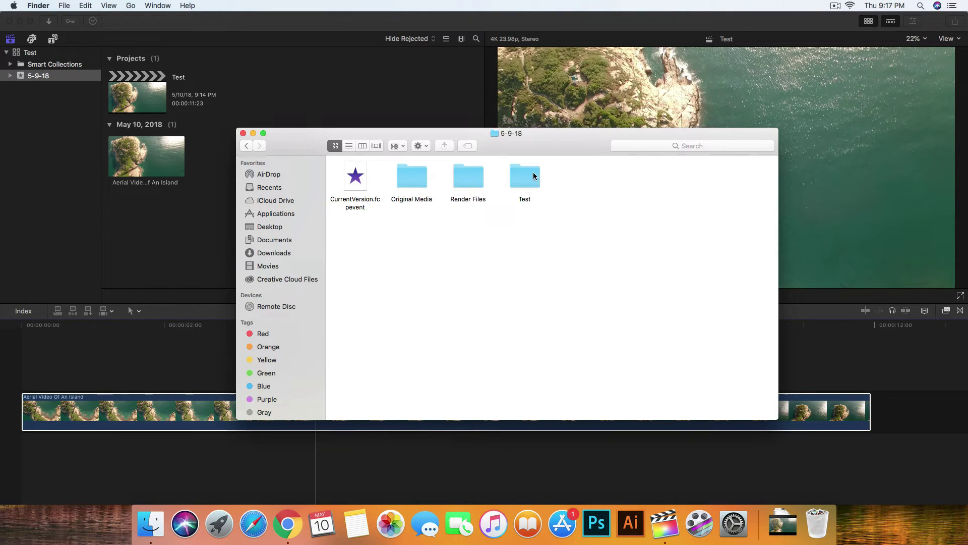
left_click(529, 175)
double_click(529, 175)
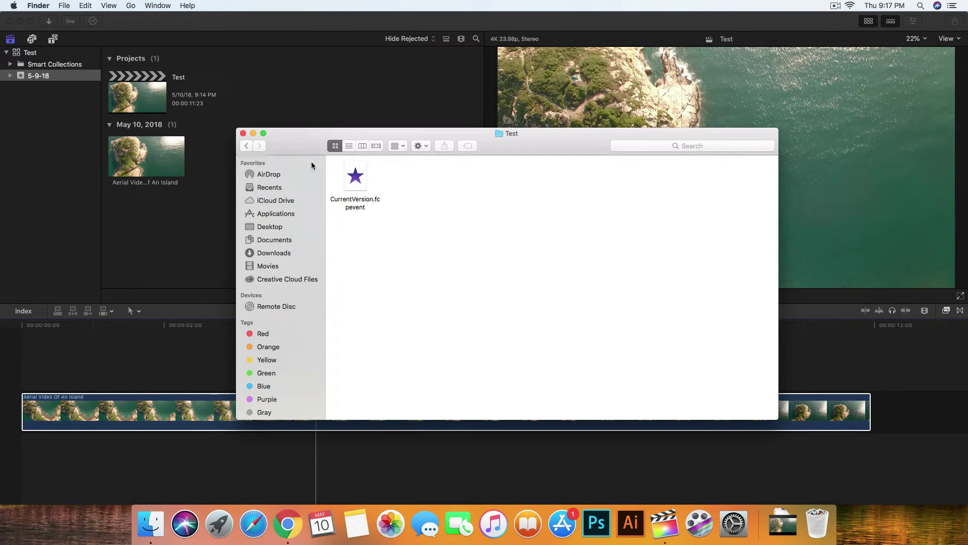
left_click(246, 147)
Step: Select Render Files, Test and CurrentVersion.fcpevent together, then clear the selection
left_click_drag(566, 224, 458, 183)
left_click(364, 182, "super")
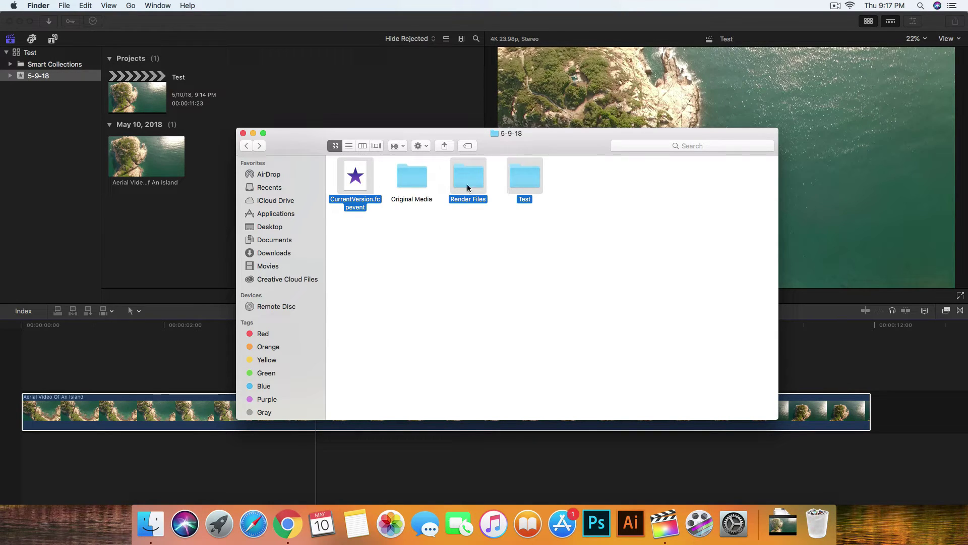
left_click(475, 208)
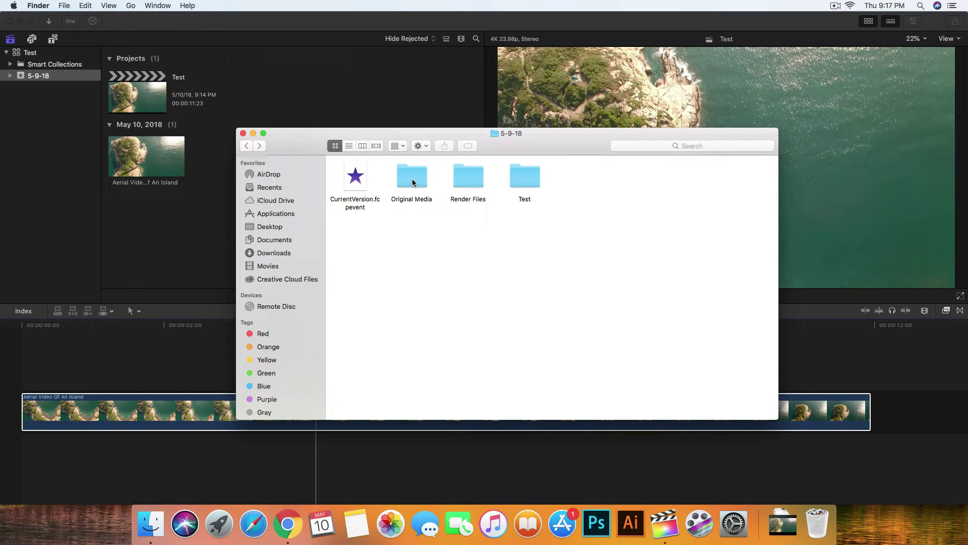
Step: Open Original Media and launch Aerial Video Of An Island.mp4 in QuickTime Player
double_click(413, 179)
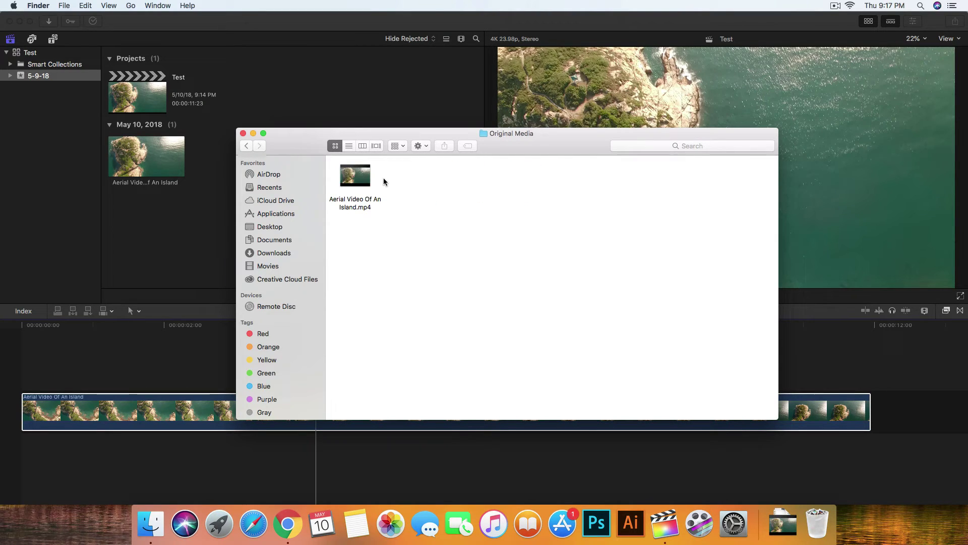
left_click(374, 201)
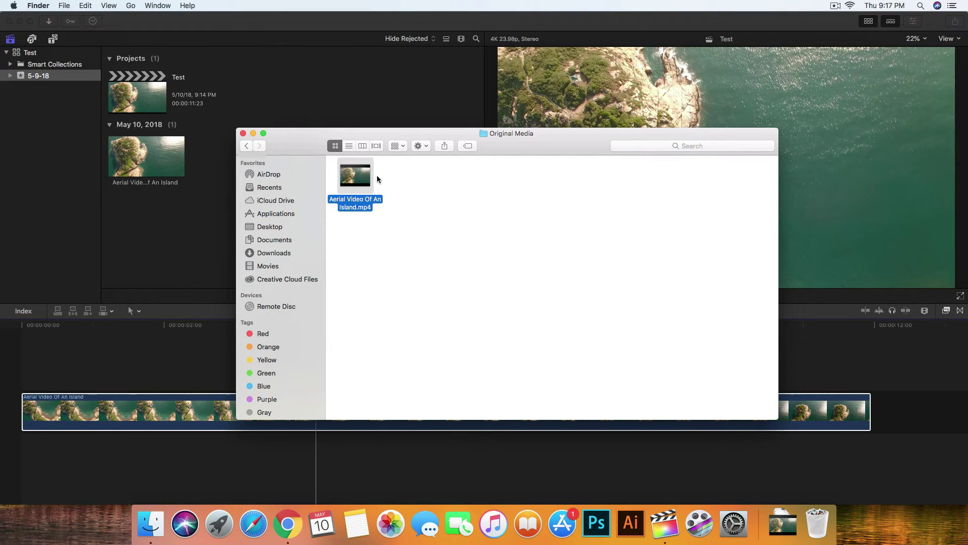
double_click(359, 207)
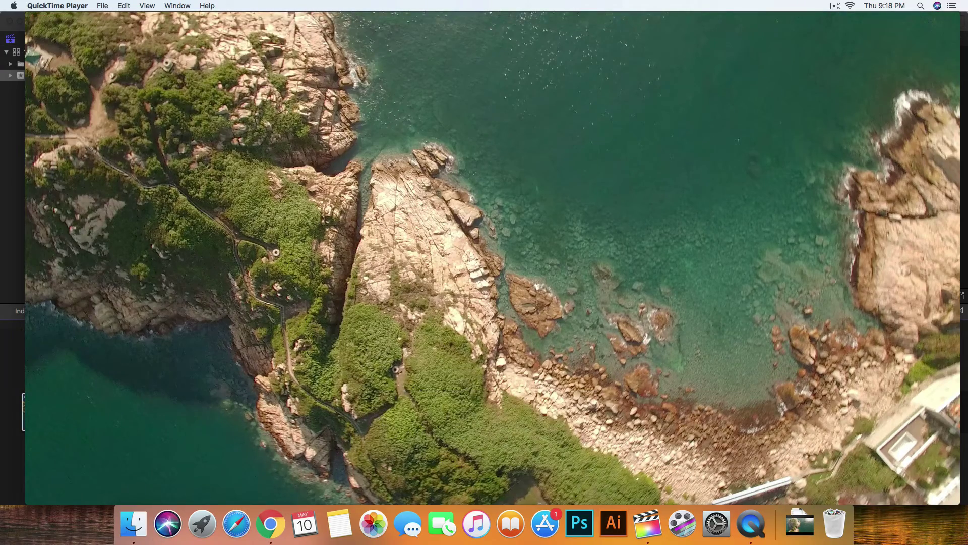
Step: Play and pause the island clip, scrub back to 00:01, then quit QuickTime Player
key("space")
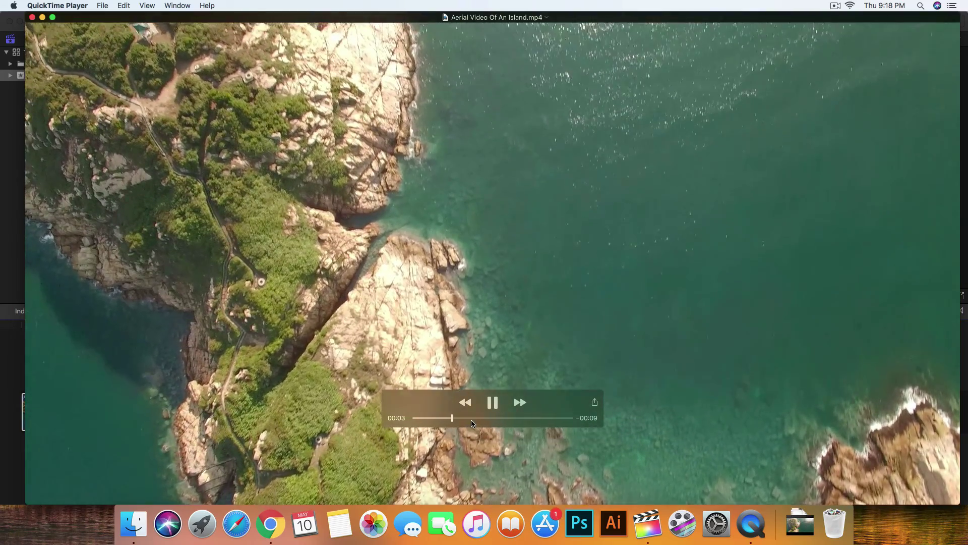
key("space")
left_click_drag(473, 422, 421, 417)
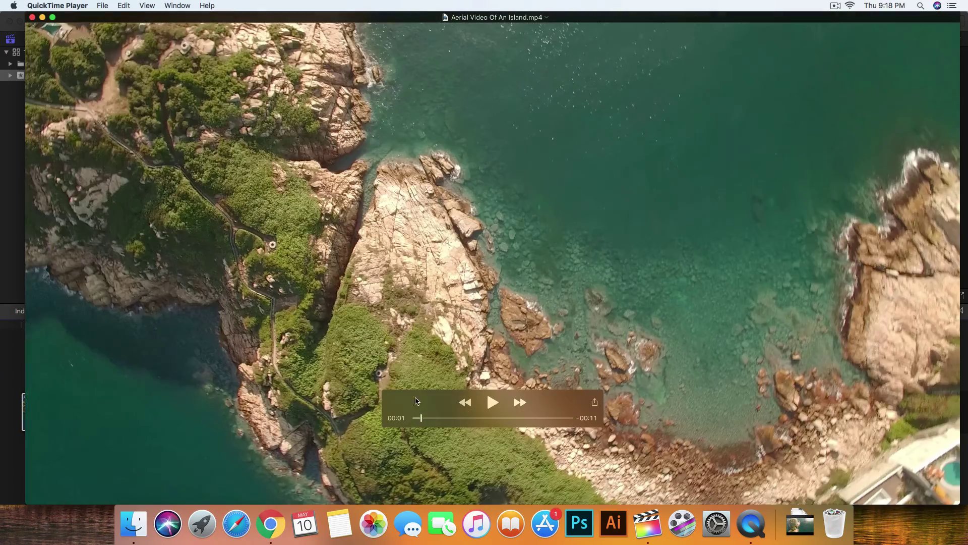
key("super+q")
left_click(364, 218)
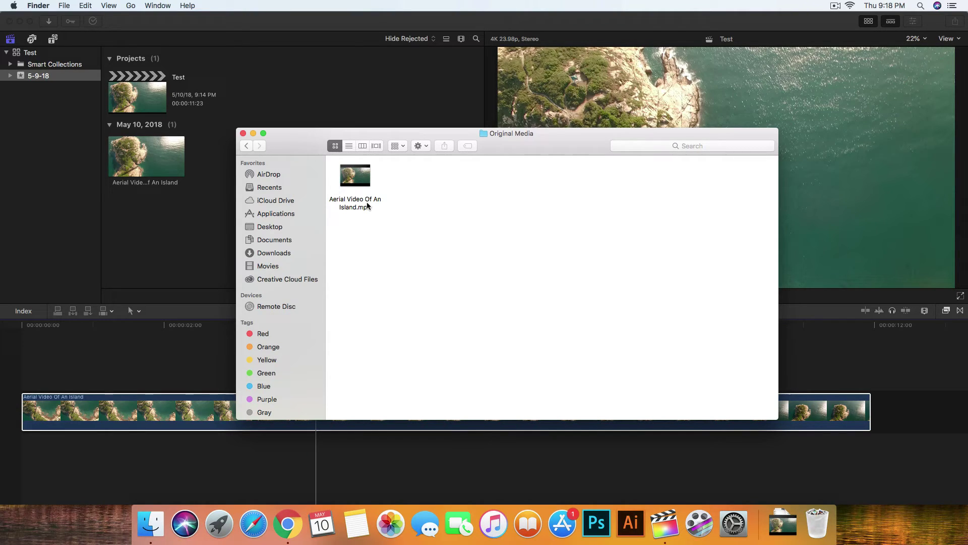
Step: Go back to 5-9-18, then open and dismiss the Original Media folder's context menu
left_click(356, 202)
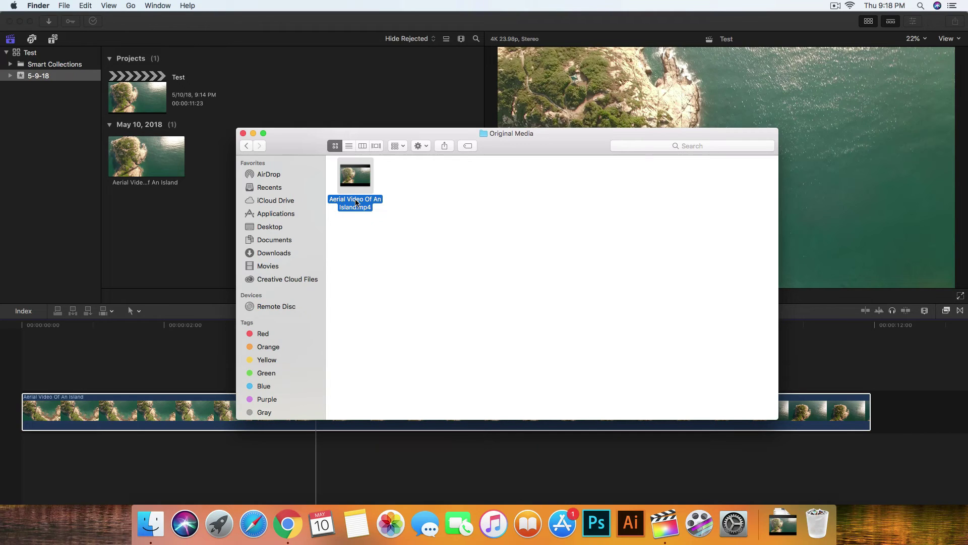
left_click(246, 146)
left_click(416, 183)
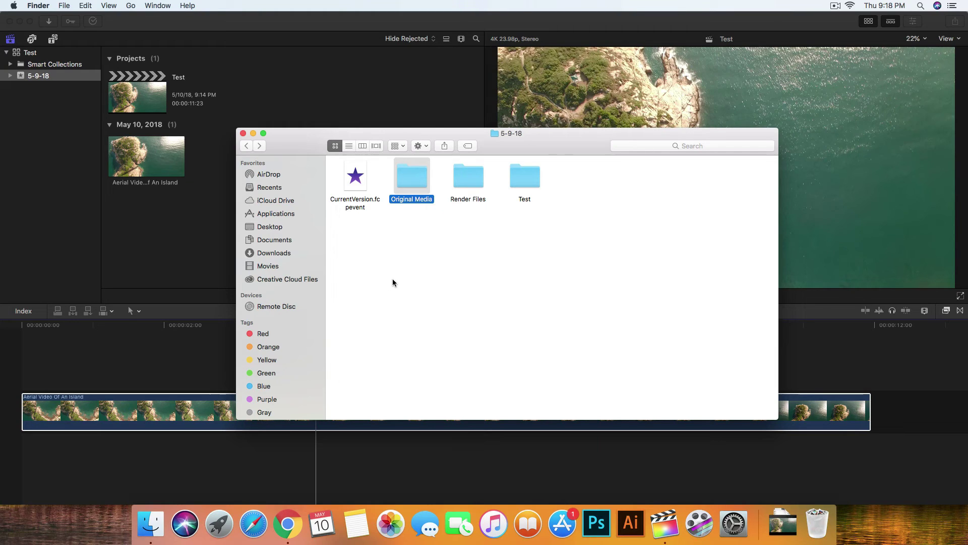
right_click(416, 180)
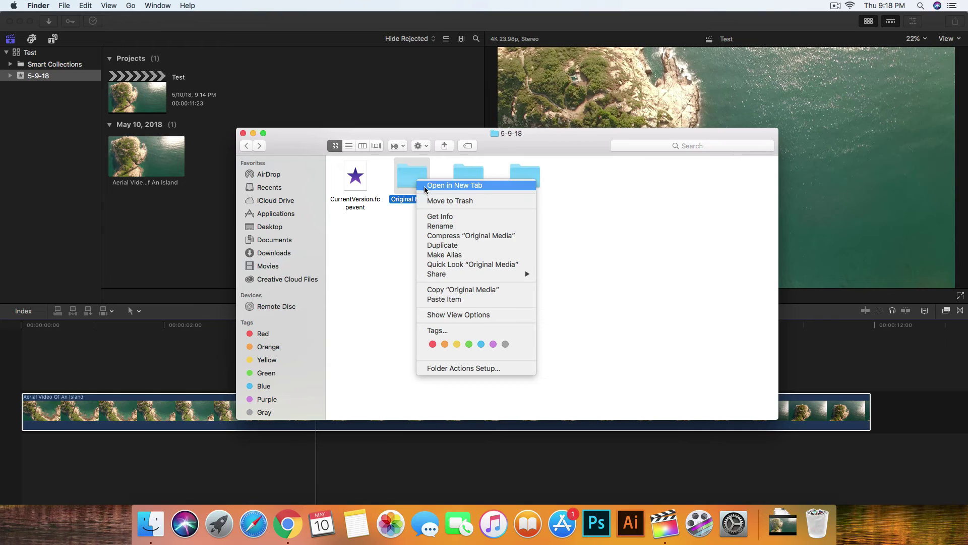
left_click(387, 260)
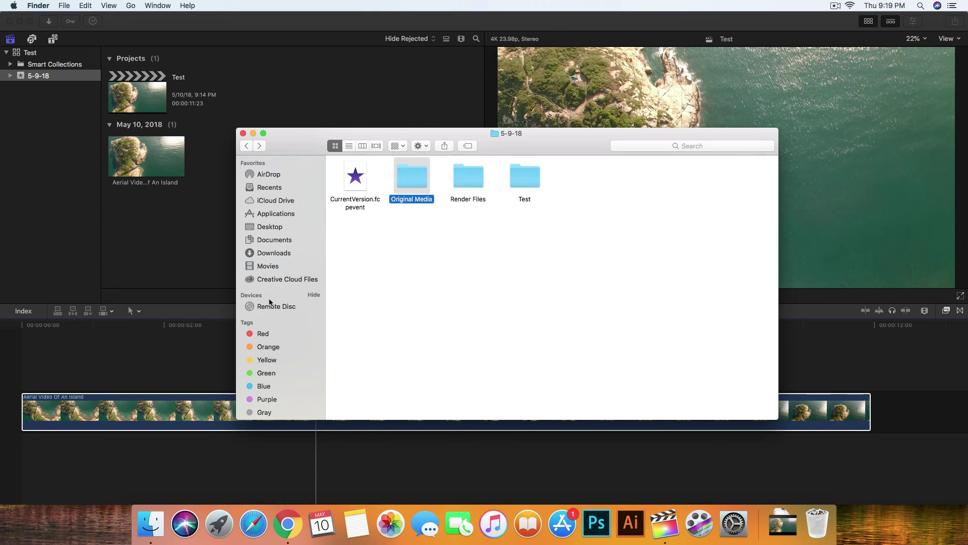
Step: Close the Finder window and set the Final Cut Pro playhead to 6:07
left_click(243, 133)
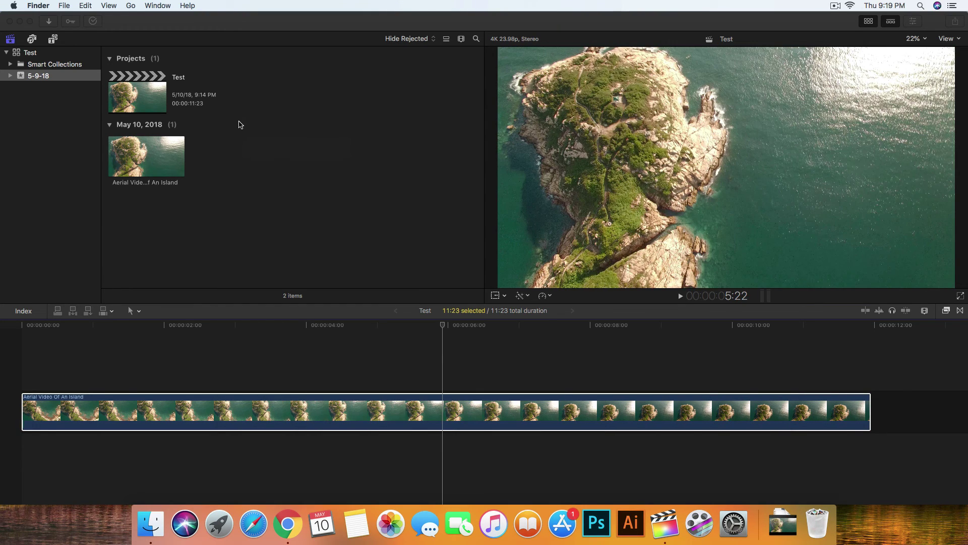
left_click(472, 326)
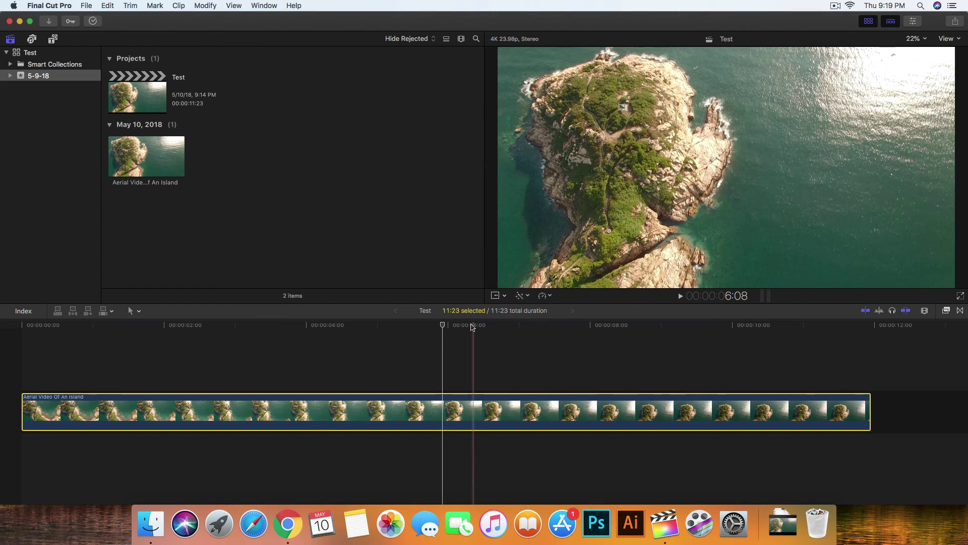
left_click(472, 326)
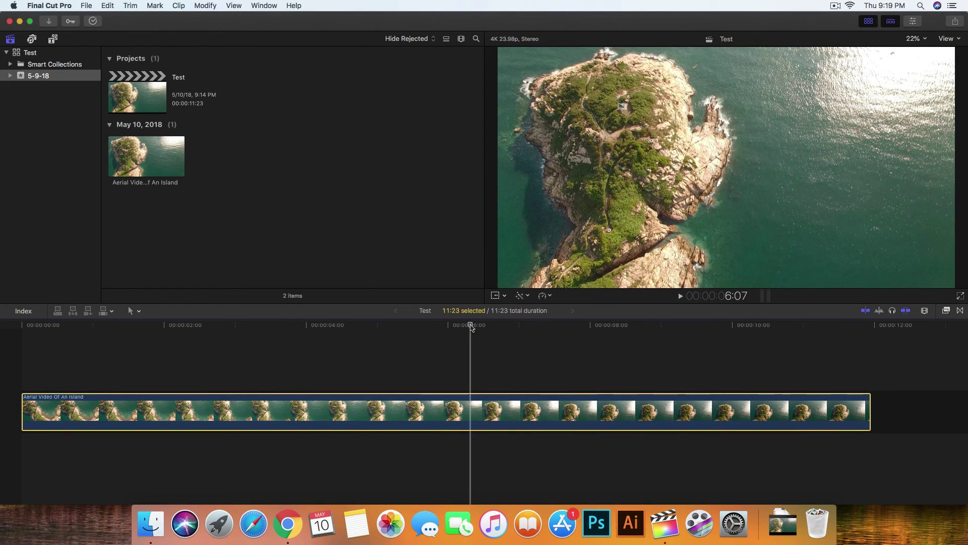